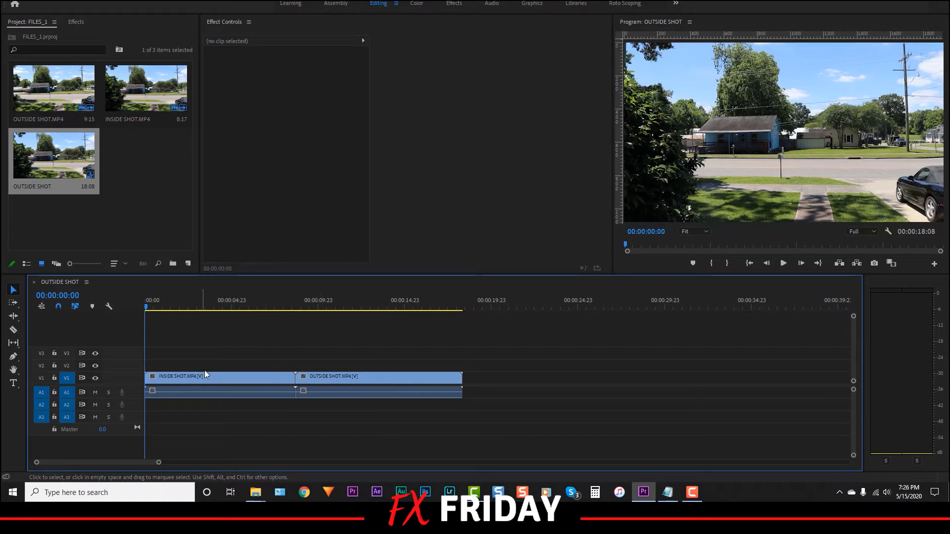
# Reverse the playback speed of the INSIDE SHOT clip in the sequence
pyautogui.moveTo(340, 381)
pyautogui.mouseDown()
pyautogui.moveTo(349, 383)
pyautogui.moveTo(340, 382)
pyautogui.mouseUp()
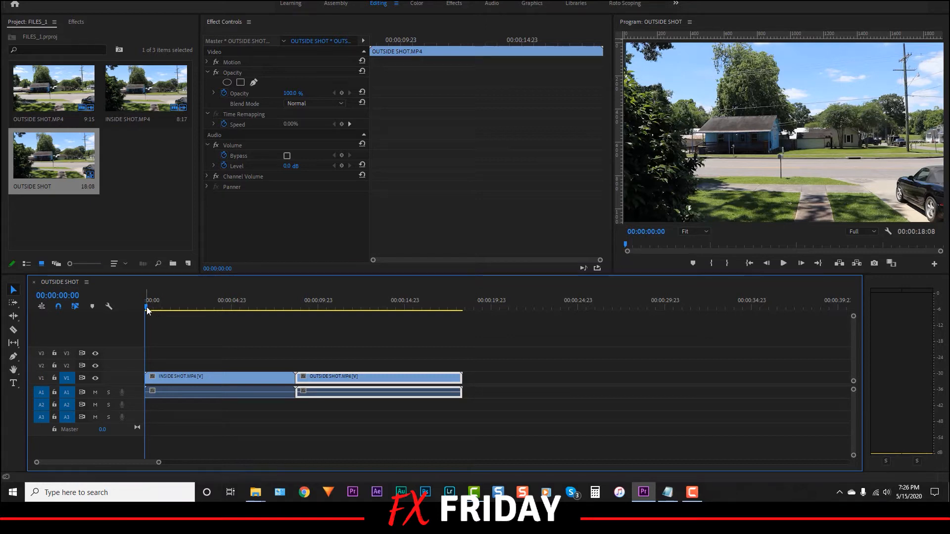
pyautogui.moveTo(145, 307); pyautogui.dragTo(381, 311)
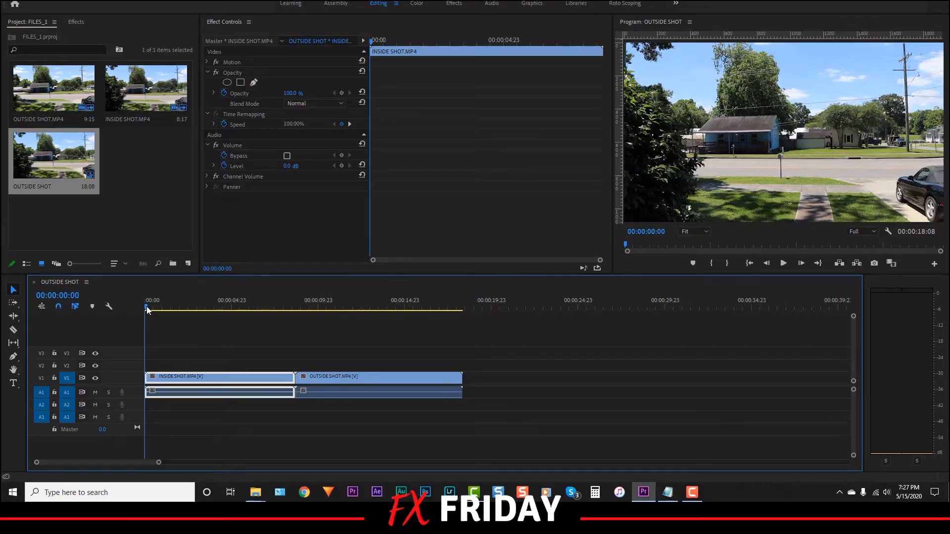
pyautogui.moveTo(146, 307); pyautogui.dragTo(195, 313)
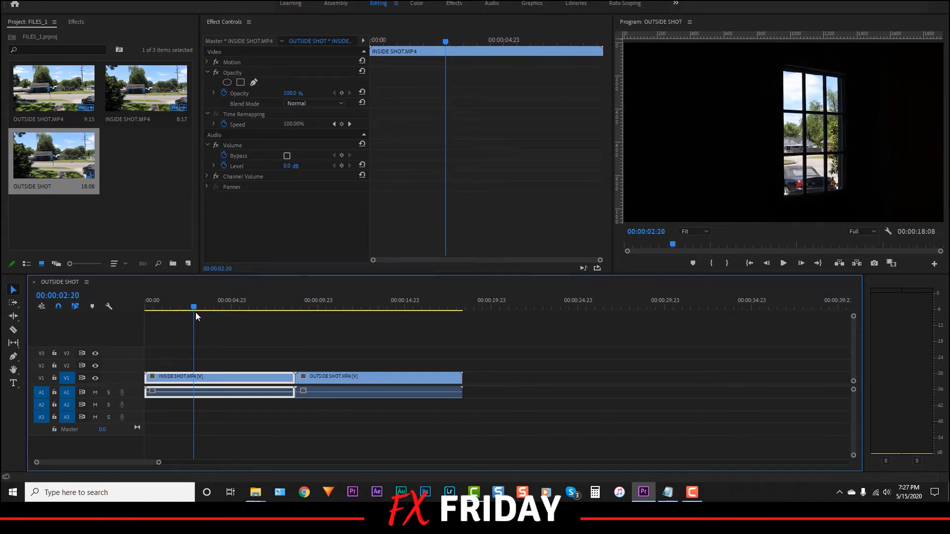
pyautogui.moveTo(196, 316)
pyautogui.mouseDown()
pyautogui.moveTo(156, 317)
pyautogui.moveTo(183, 318)
pyautogui.mouseUp()
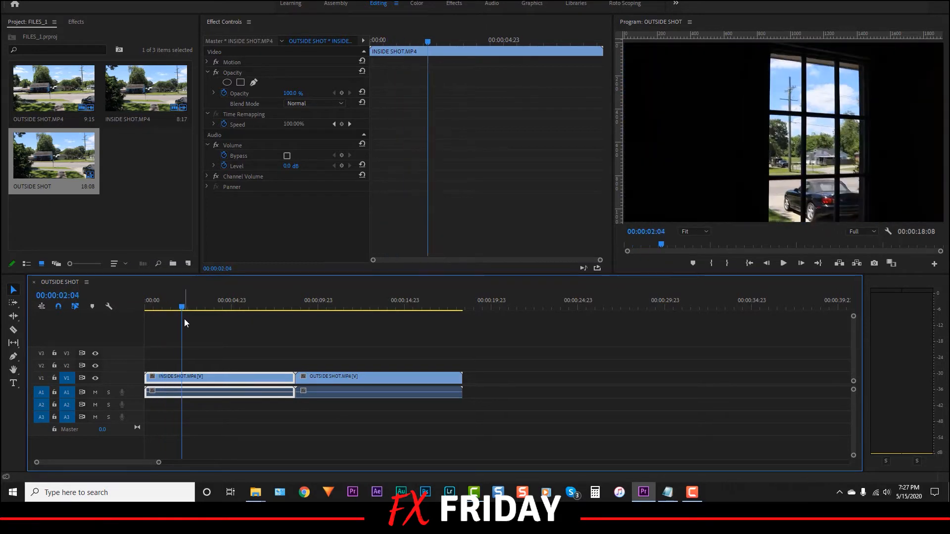
pyautogui.rightClick(243, 382)
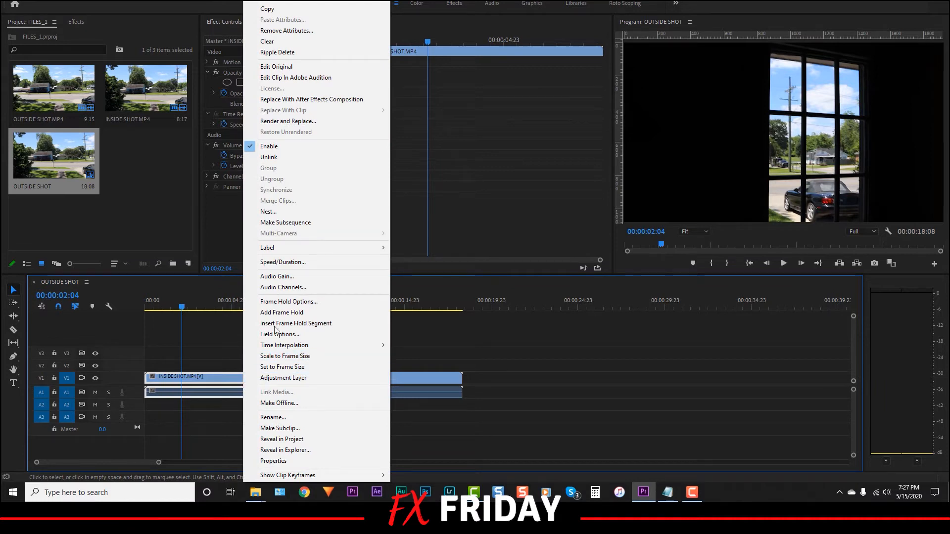
pyautogui.click(293, 264)
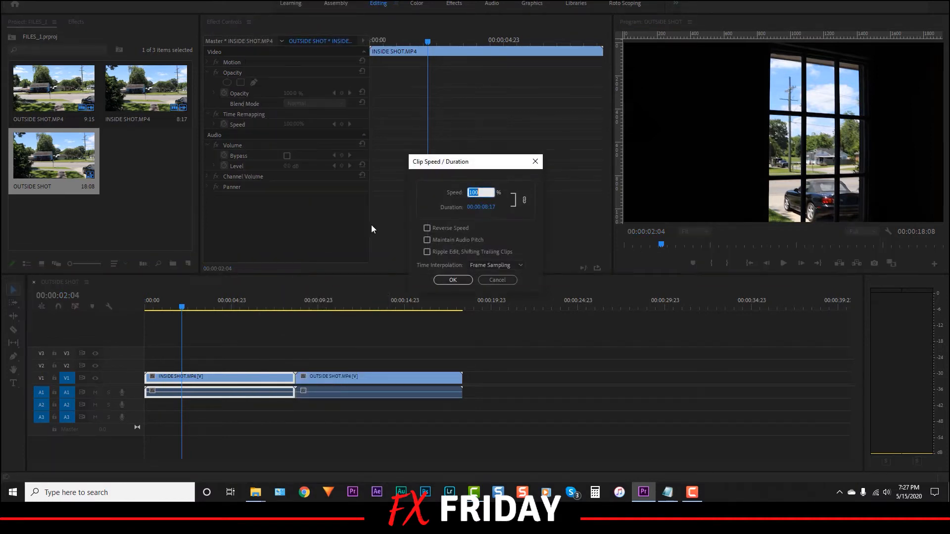
pyautogui.click(428, 229)
pyautogui.click(453, 280)
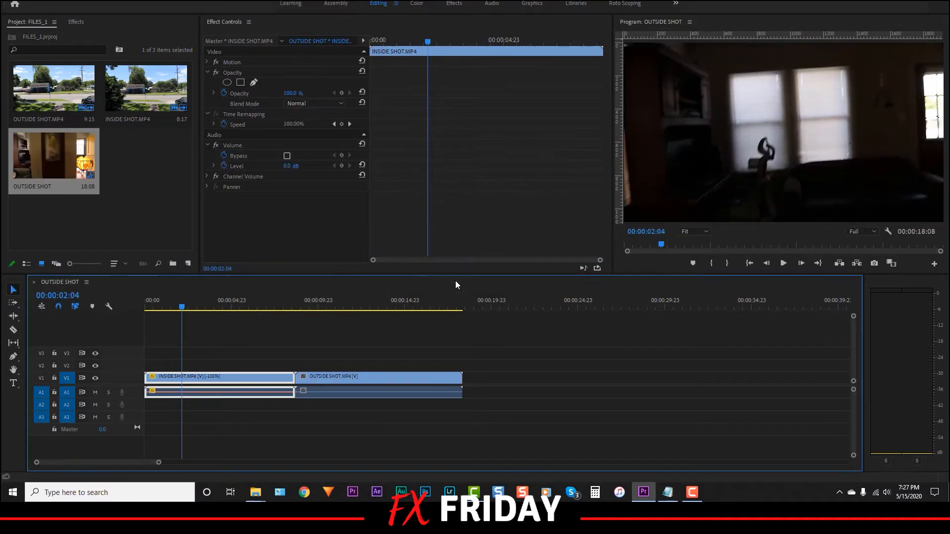
# Trim the reversed INSIDE SHOT clip's beginning up to 00:00:05:05 and place both clips back to back from the sequence start
pyautogui.moveTo(181, 307); pyautogui.dragTo(235, 310)
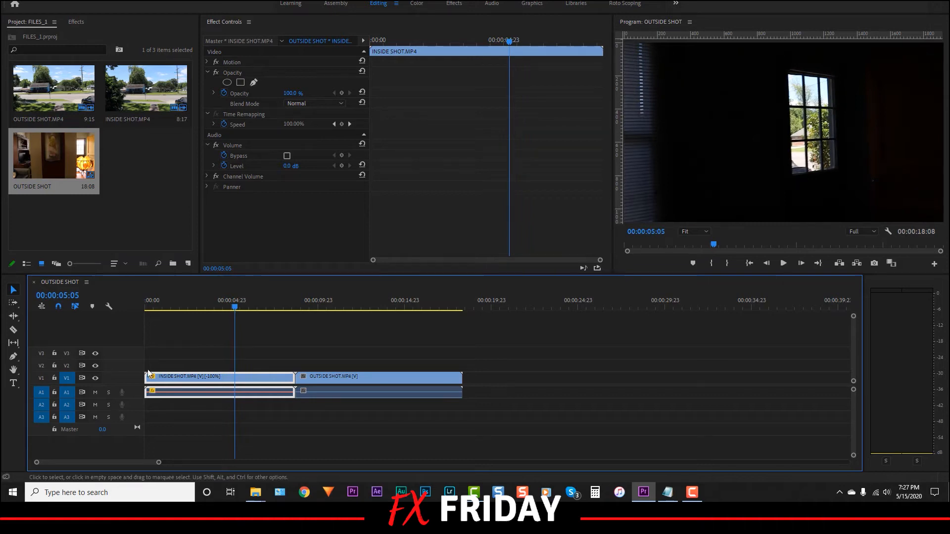
pyautogui.moveTo(148, 378)
pyautogui.mouseDown()
pyautogui.moveTo(238, 375)
pyautogui.moveTo(157, 385)
pyautogui.mouseUp()
pyautogui.moveTo(316, 379); pyautogui.dragTo(226, 379)
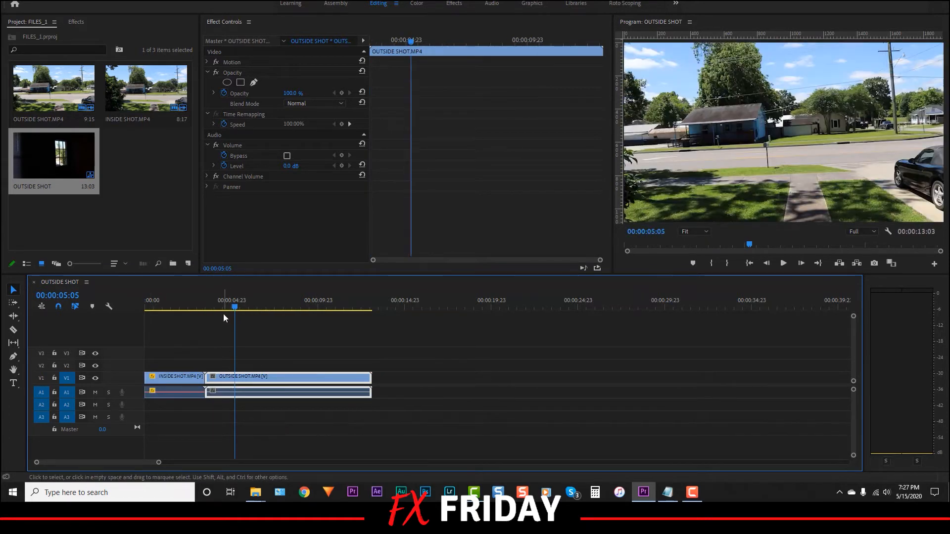
# Trim the beginning of the OUTSIDE SHOT clip to 00:00:05:03
pyautogui.moveTo(226, 307)
pyautogui.mouseDown()
pyautogui.moveTo(207, 310)
pyautogui.moveTo(242, 309)
pyautogui.moveTo(233, 310)
pyautogui.mouseUp()
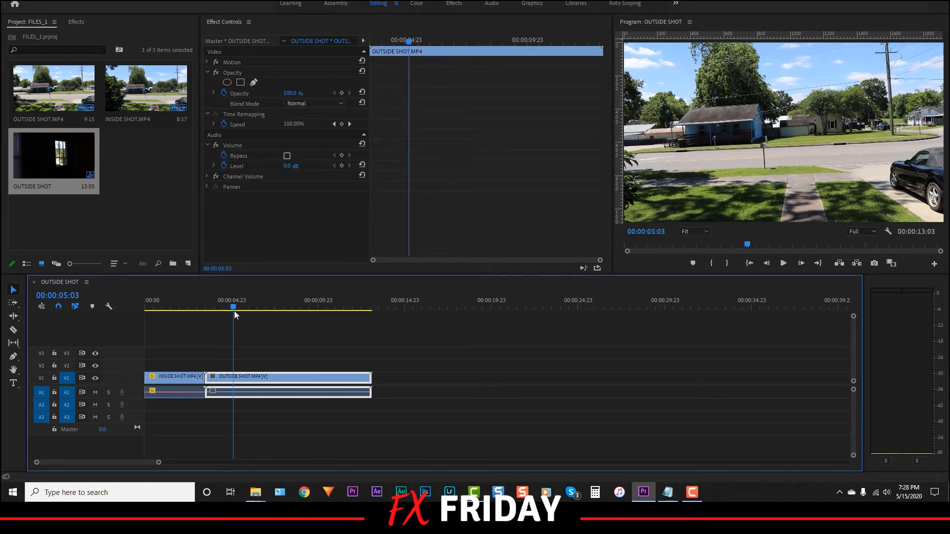
pyautogui.moveTo(206, 377); pyautogui.dragTo(234, 379)
# Trim the end of the INSIDE SHOT clip to 00:00:02:18 and move the OUTSIDE SHOT clip directly against it
pyautogui.moveTo(234, 308); pyautogui.dragTo(194, 307)
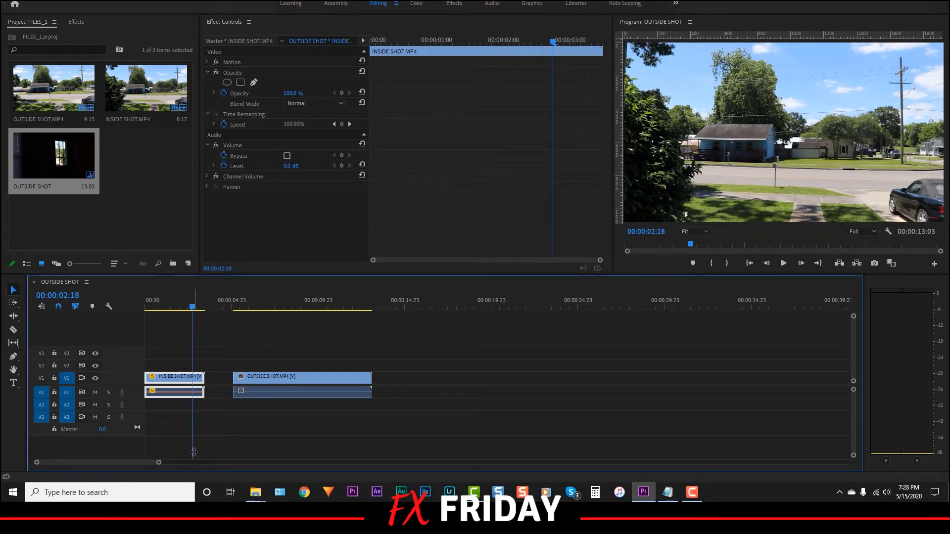
pyautogui.moveTo(158, 464); pyautogui.dragTo(94, 471)
pyautogui.moveTo(497, 307); pyautogui.dragTo(454, 309)
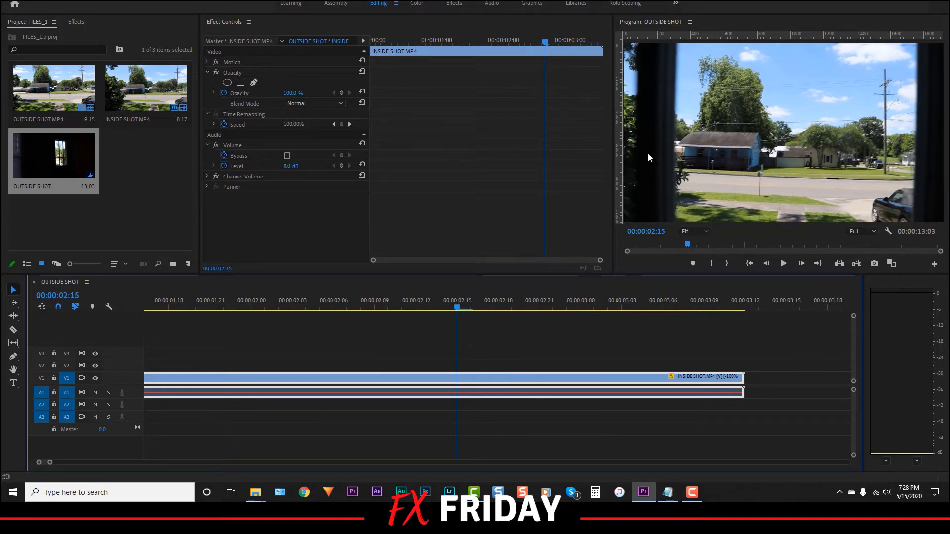
pyautogui.moveTo(456, 307); pyautogui.dragTo(497, 306)
pyautogui.moveTo(740, 378); pyautogui.dragTo(497, 378)
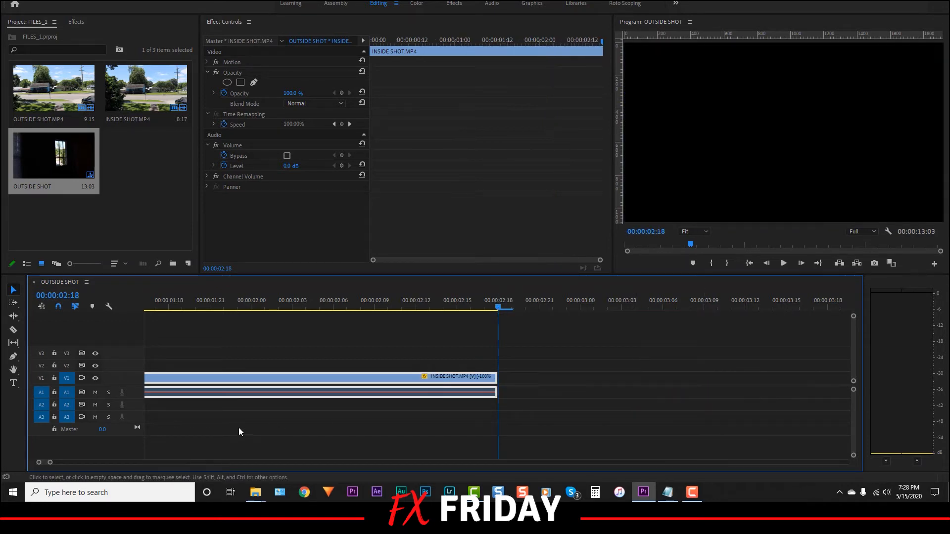
pyautogui.moveTo(50, 466); pyautogui.dragTo(199, 462)
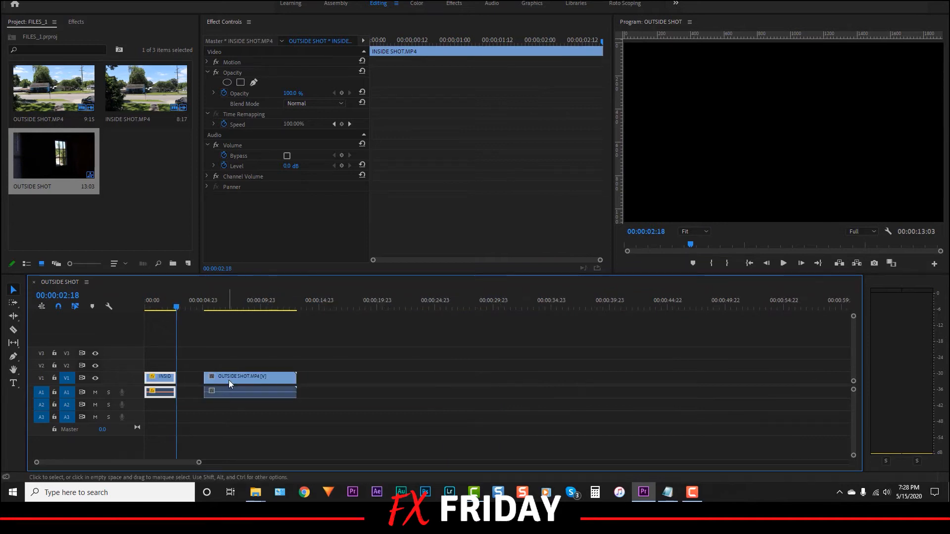
pyautogui.moveTo(225, 376); pyautogui.dragTo(201, 380)
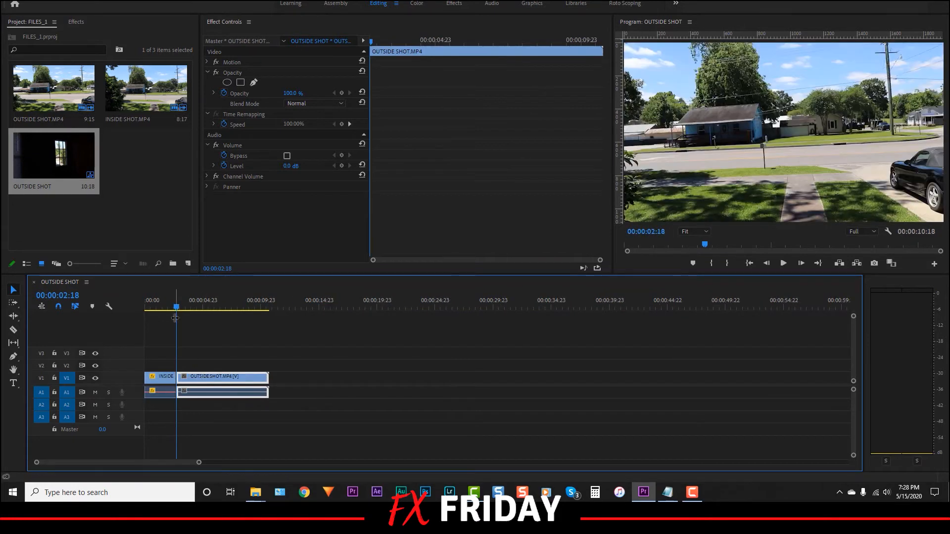
# Split the INSIDE SHOT clip at 00:00:02:17 to isolate its last frame before the OUTSIDE SHOT clip
pyautogui.click(174, 308)
pyautogui.moveTo(173, 310)
pyautogui.mouseDown()
pyautogui.moveTo(162, 311)
pyautogui.moveTo(199, 311)
pyautogui.moveTo(159, 315)
pyautogui.mouseUp()
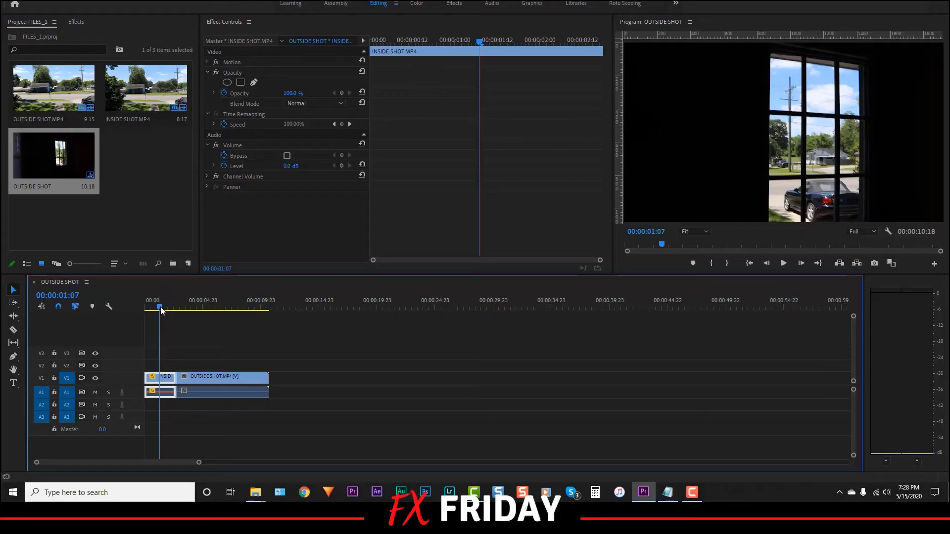
pyautogui.moveTo(160, 307); pyautogui.dragTo(168, 308)
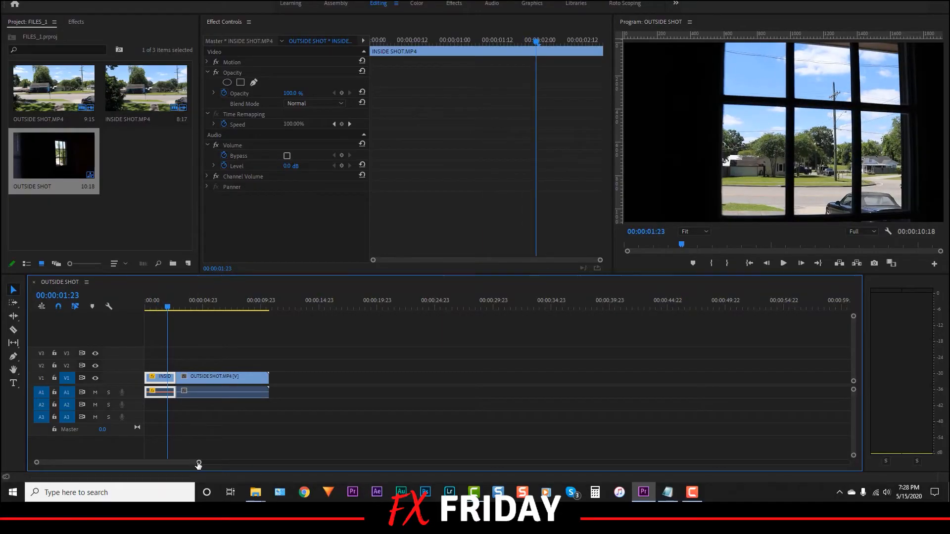
pyautogui.moveTo(198, 462); pyautogui.dragTo(113, 462)
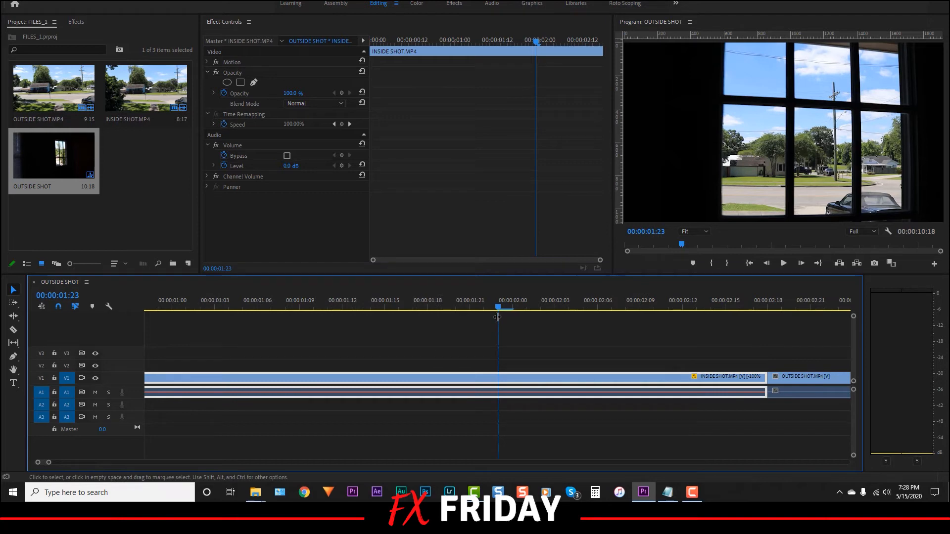
pyautogui.moveTo(500, 308); pyautogui.dragTo(753, 302)
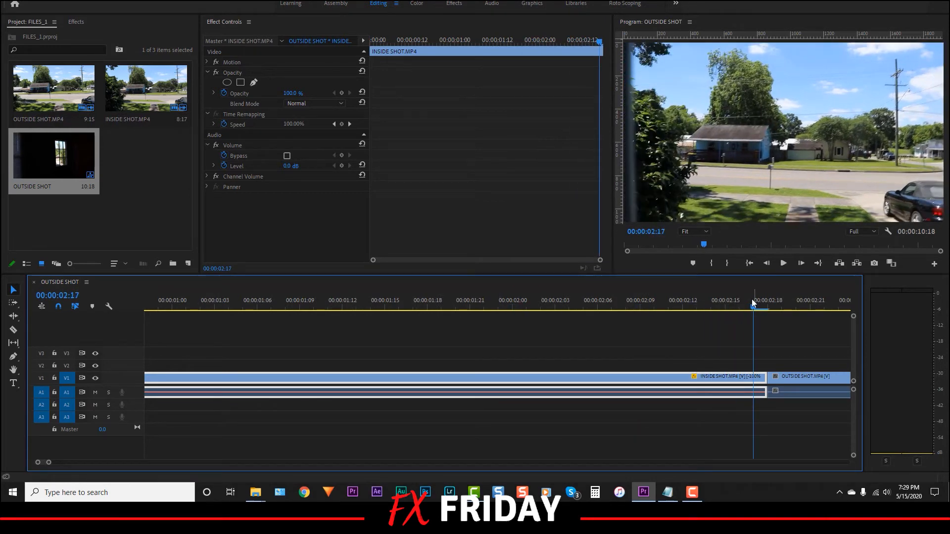
pyautogui.click(13, 330)
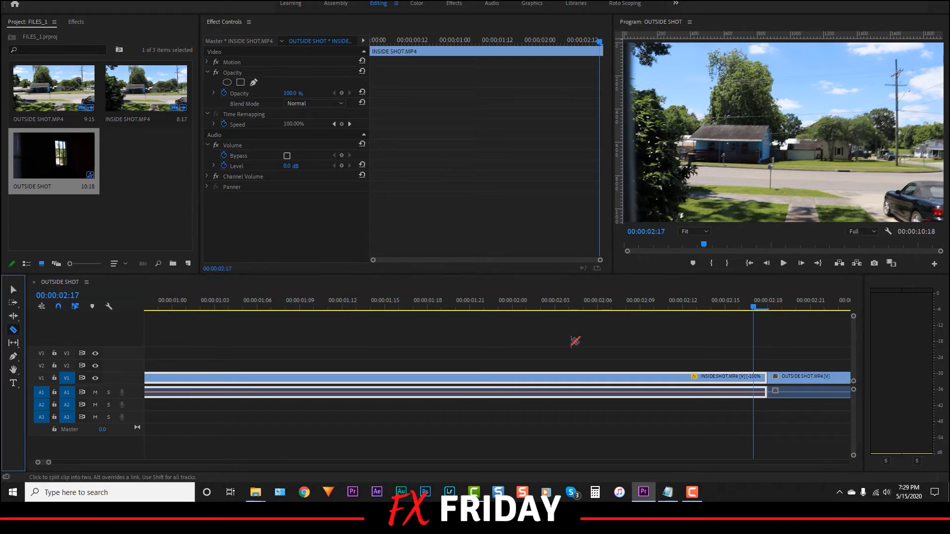
pyautogui.click(753, 379)
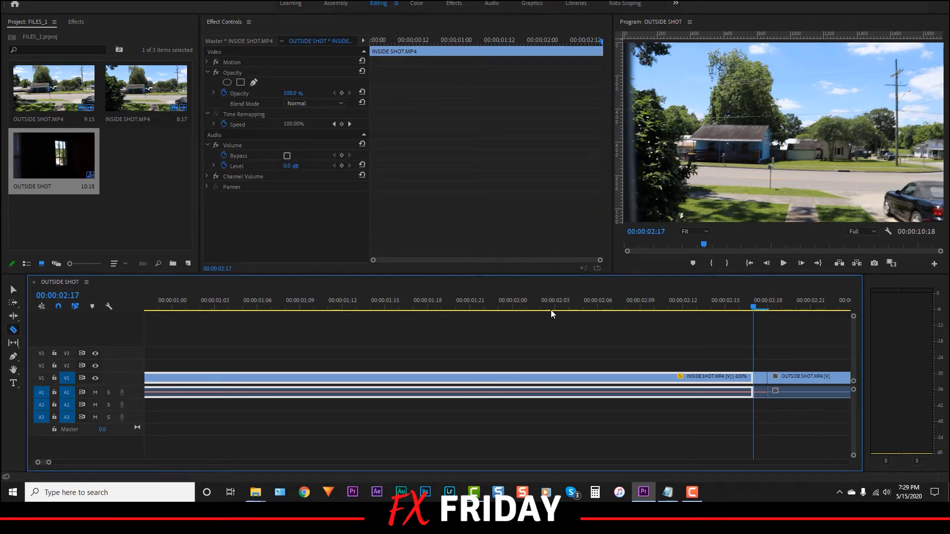
# Apply Turbulent Displace to the short last piece of INSIDE SHOT and set its displacement to Bulge Smoother
pyautogui.click(76, 22)
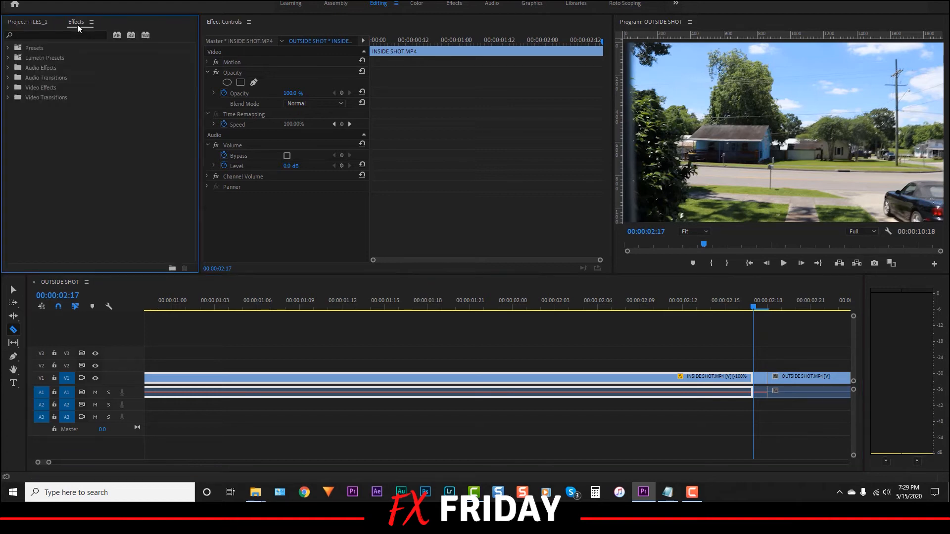
pyautogui.click(9, 89)
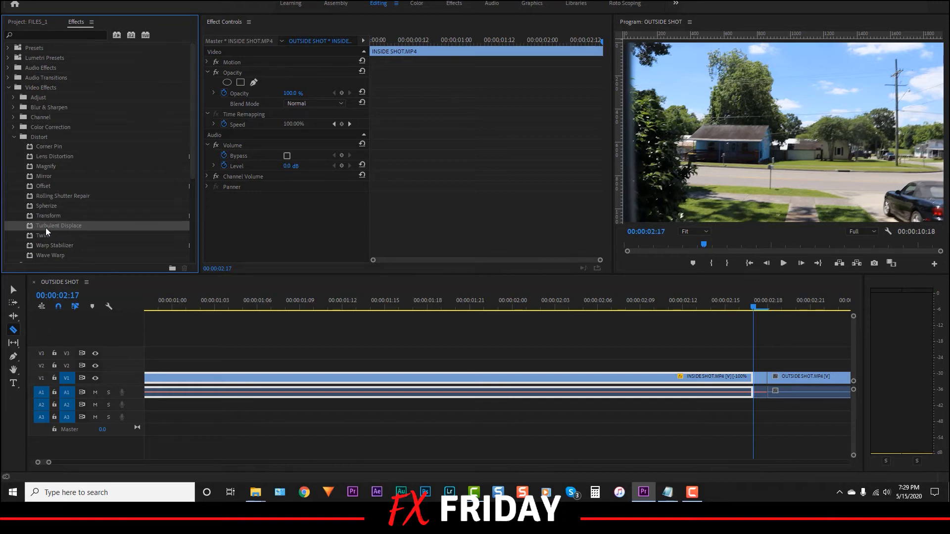
pyautogui.moveTo(218, 233); pyautogui.dragTo(762, 376)
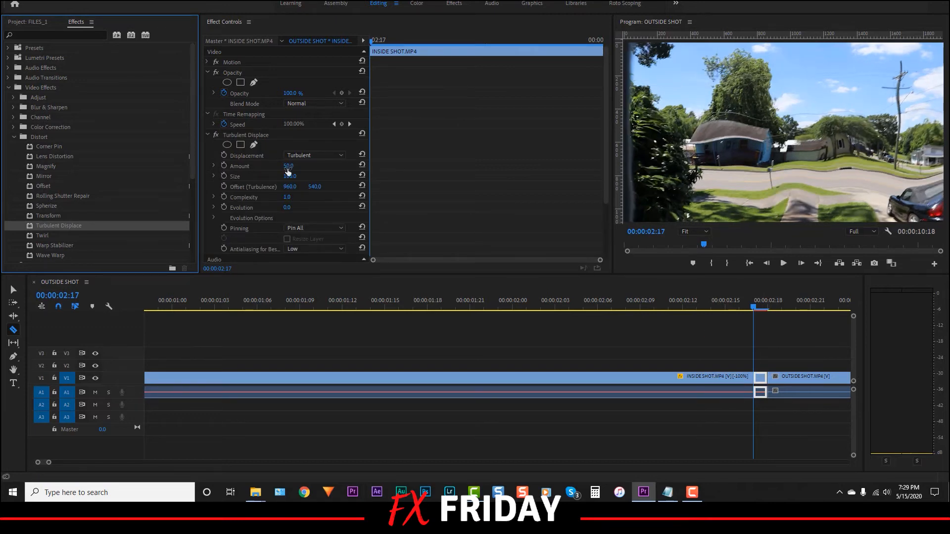
pyautogui.click(340, 156)
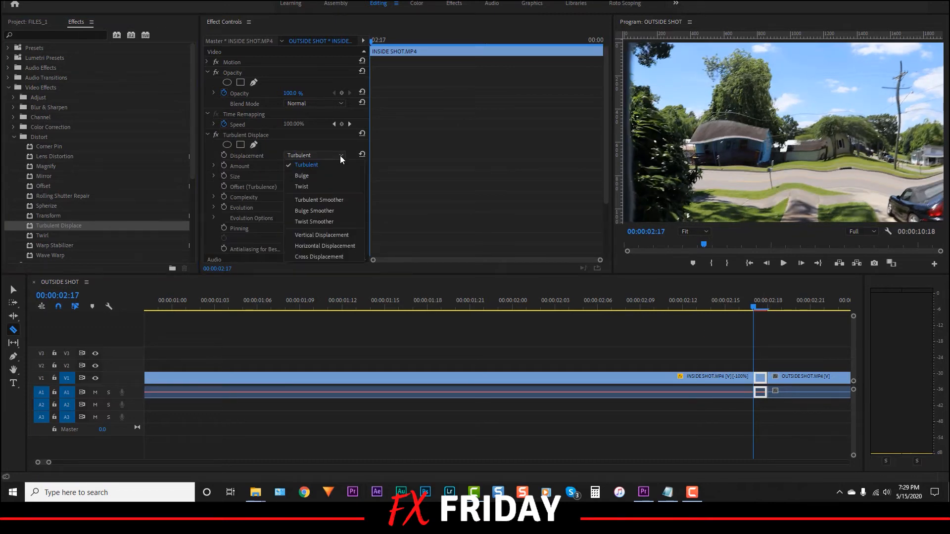
pyautogui.click(325, 210)
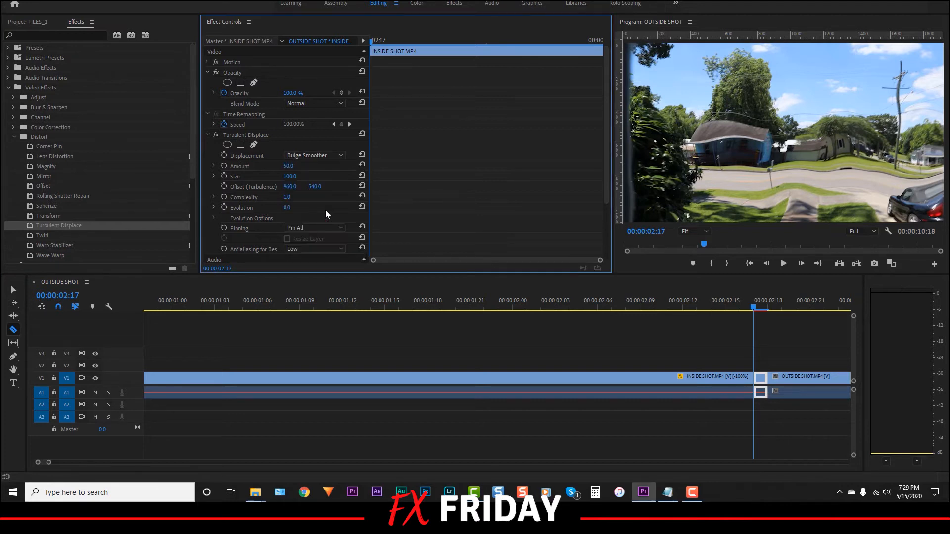
# Apply the Turbulent Displace effect to the OUTSIDE SHOT clip, with the playhead on its first frame at 00:00:02:18
pyautogui.moveTo(48, 462); pyautogui.dragTo(109, 462)
pyautogui.moveTo(241, 307); pyautogui.dragTo(247, 307)
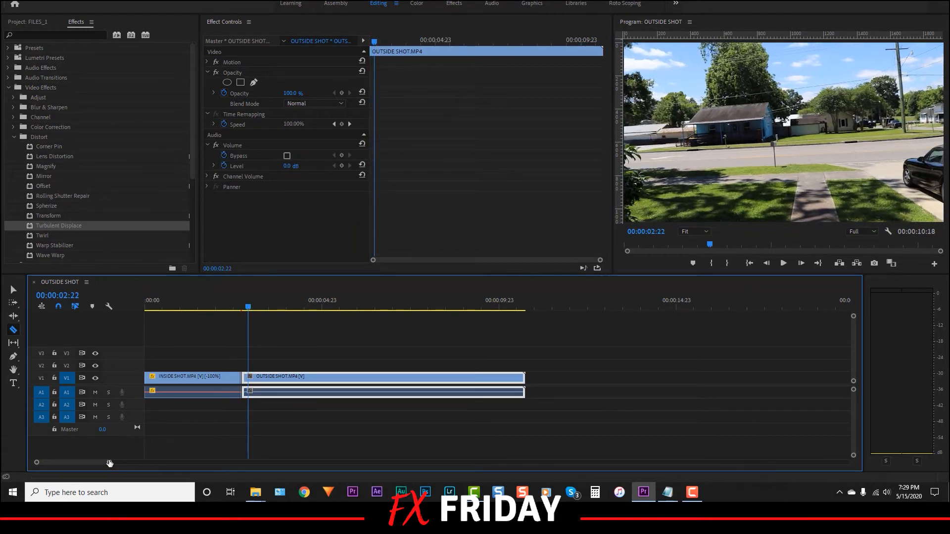
pyautogui.moveTo(109, 463); pyautogui.dragTo(50, 462)
pyautogui.press('Up')
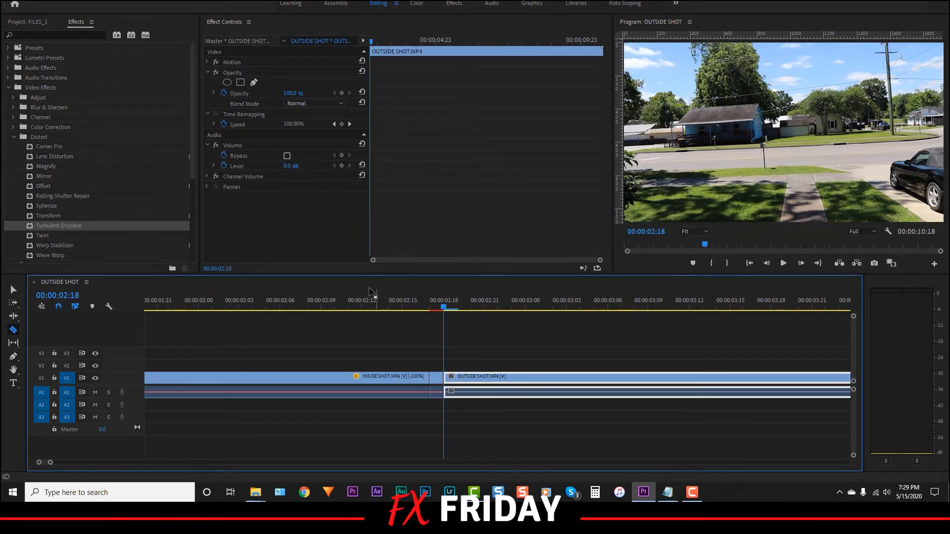
pyautogui.moveTo(57, 223); pyautogui.dragTo(492, 382)
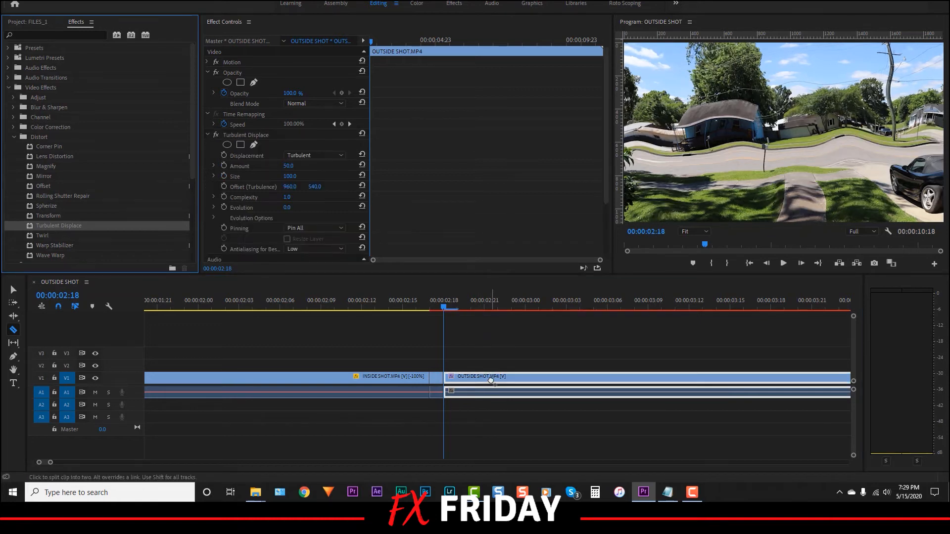
# Keyframe the OUTSIDE SHOT's Turbulent Displace amount at 00:00:02:18 and set it to 100 at 00:00:02:20
pyautogui.click(223, 165)
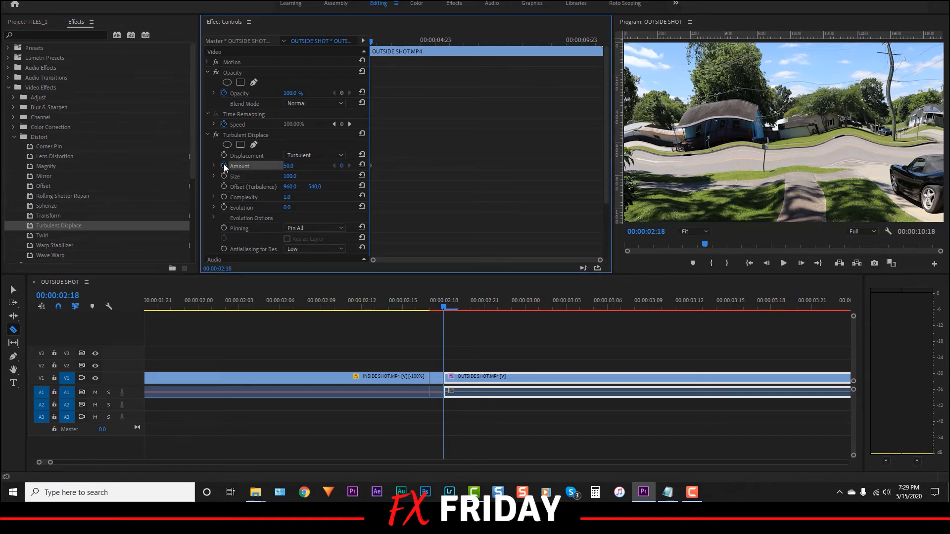
pyautogui.moveTo(443, 308); pyautogui.dragTo(467, 310)
pyautogui.click(289, 167)
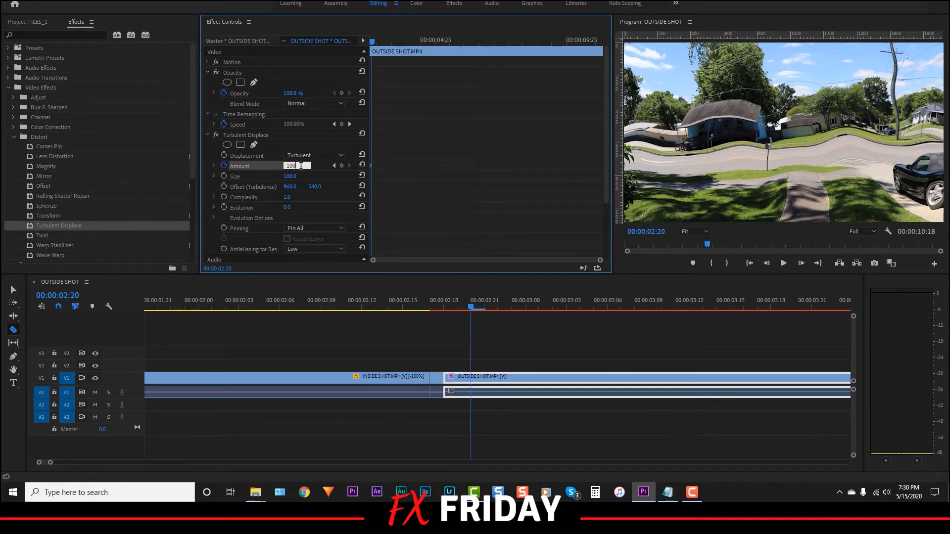
pyautogui.press('Return')
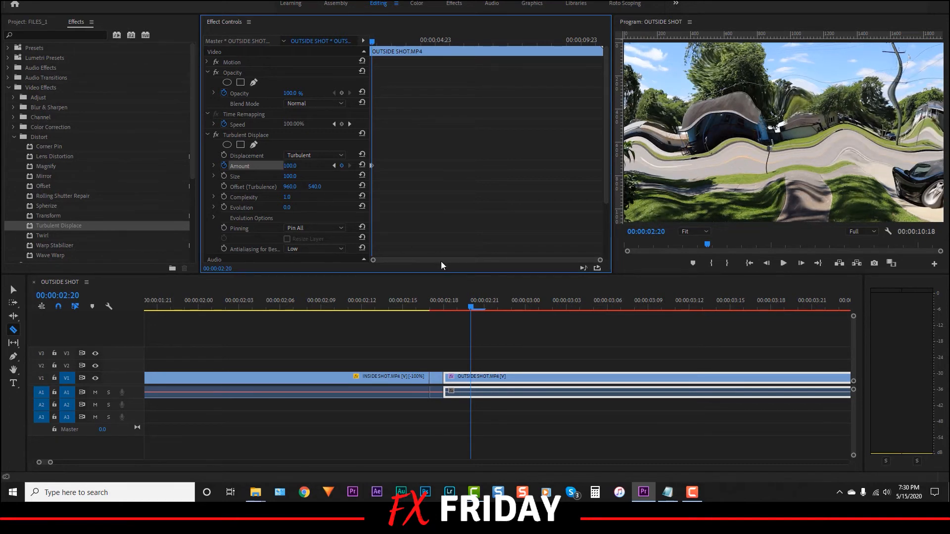
# Set the Turbulent Displace amount on OUTSIDE SHOT to 0 at 00:00:03:06
pyautogui.moveTo(474, 310); pyautogui.dragTo(604, 313)
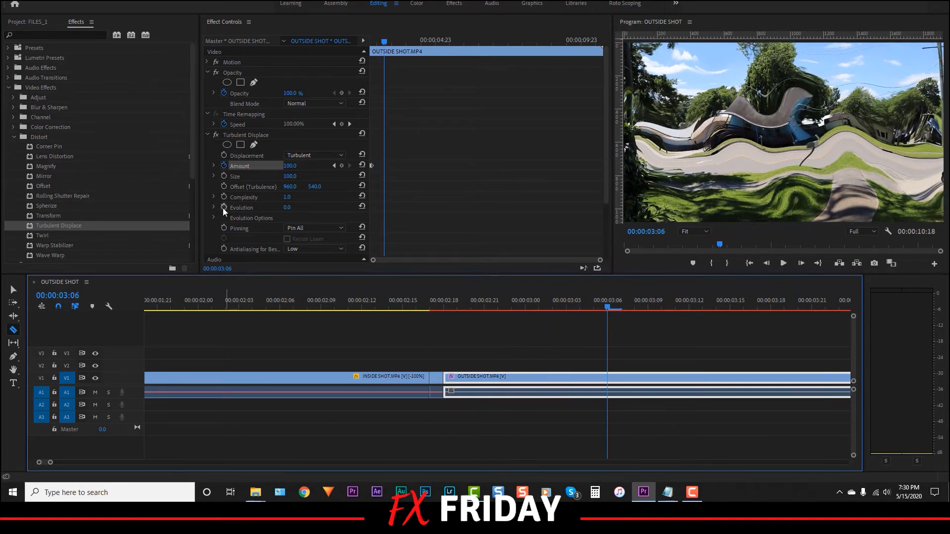
pyautogui.click(289, 167)
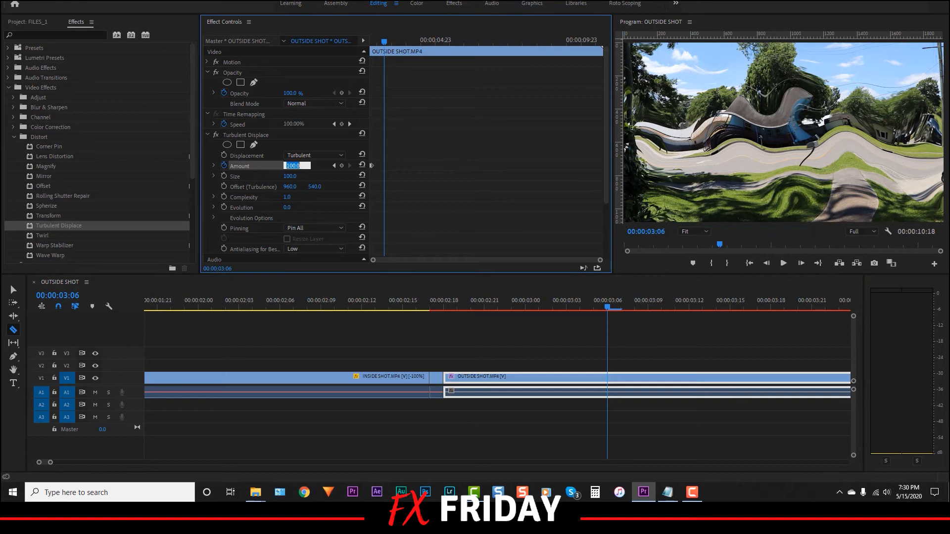
pyautogui.press('Return')
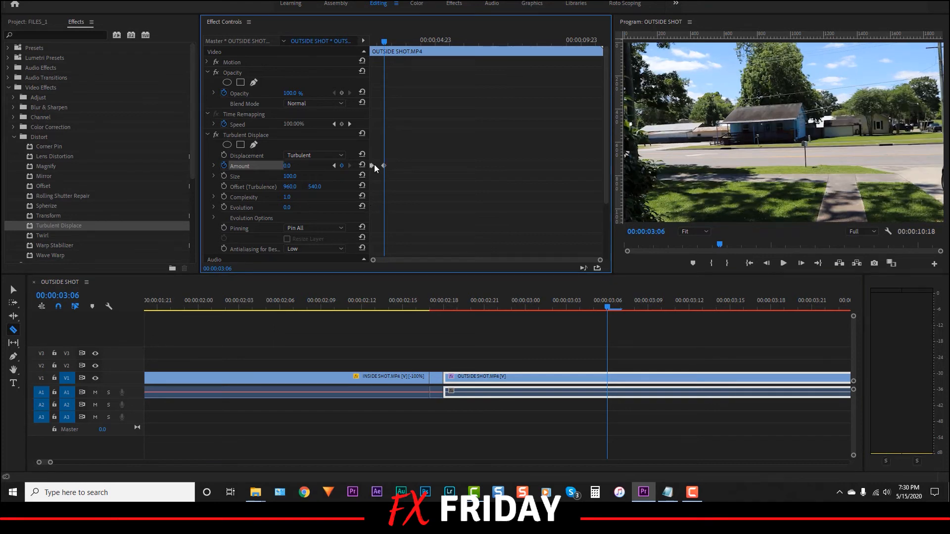
# Apply Ease In interpolation to all of the OUTSIDE SHOT's Turbulent Displace amount keyframes
pyautogui.moveTo(600, 261); pyautogui.dragTo(482, 260)
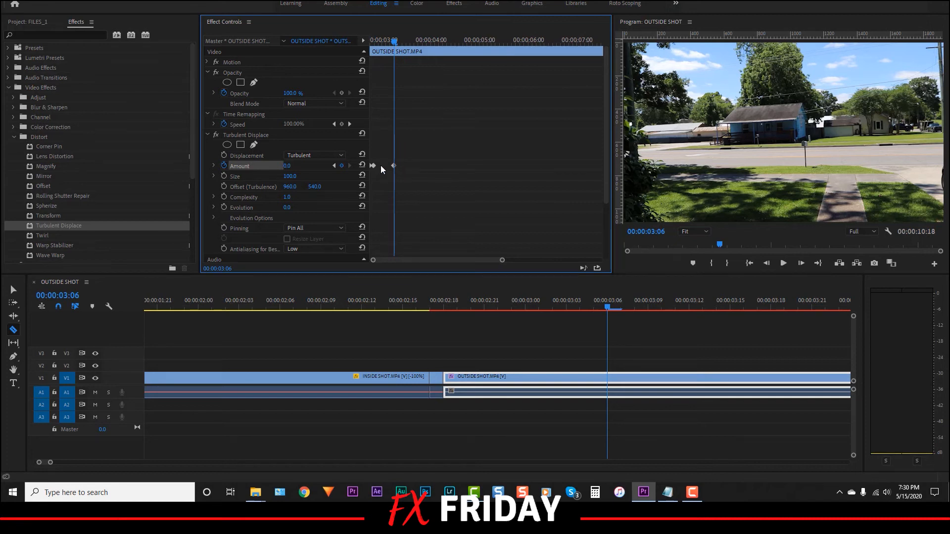
pyautogui.moveTo(399, 162); pyautogui.dragTo(390, 172)
pyautogui.rightClick(392, 172)
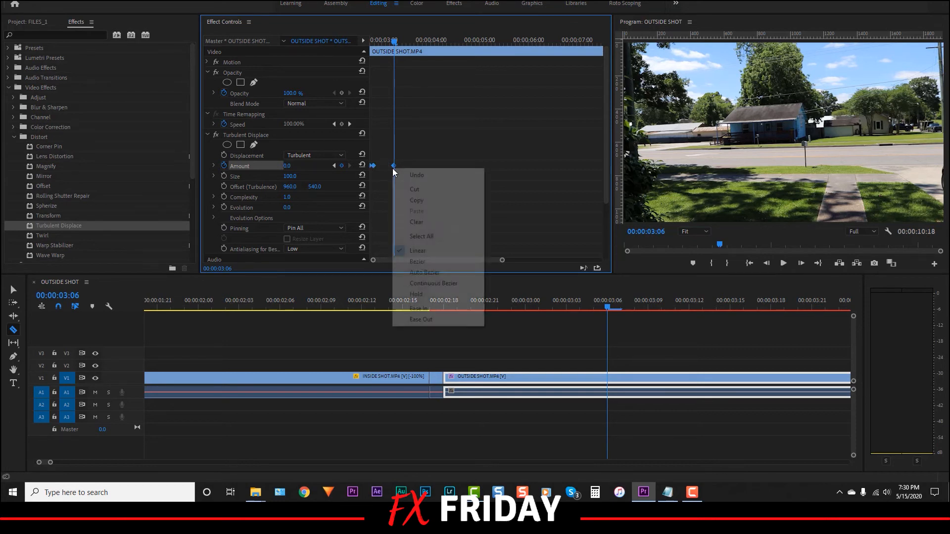
pyautogui.click(425, 309)
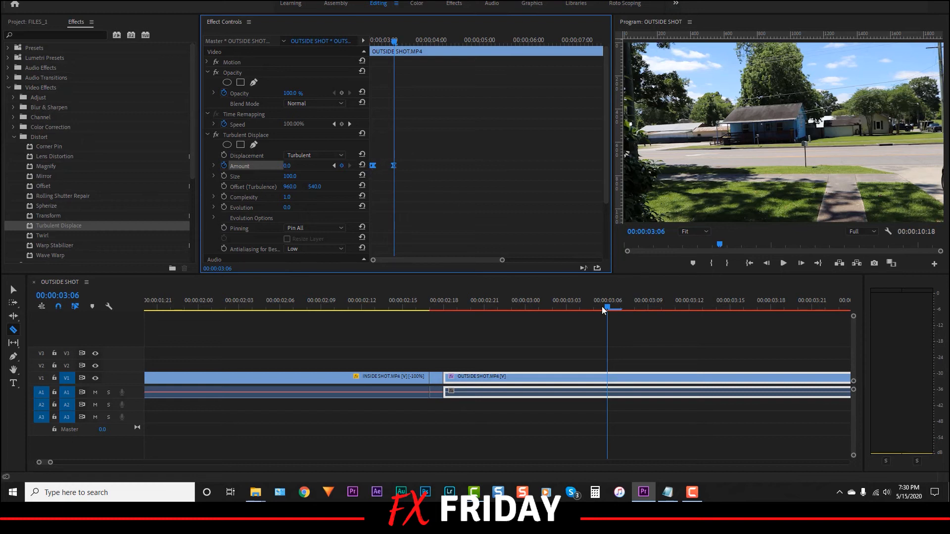
# Show the whole sequence in the timeline and play the transition from 00:00:02:05 into the OUTSIDE SHOT
pyautogui.moveTo(607, 307); pyautogui.dragTo(361, 310)
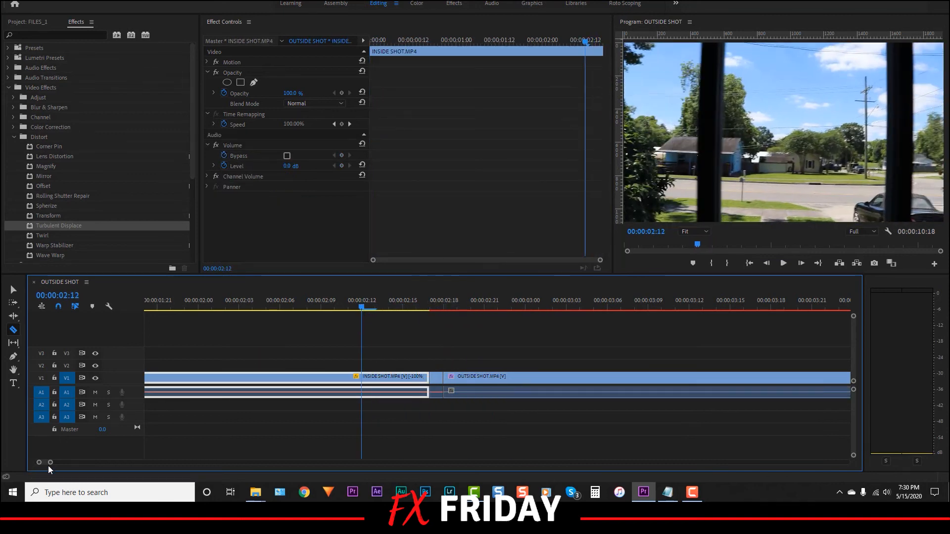
pyautogui.moveTo(51, 464); pyautogui.dragTo(135, 462)
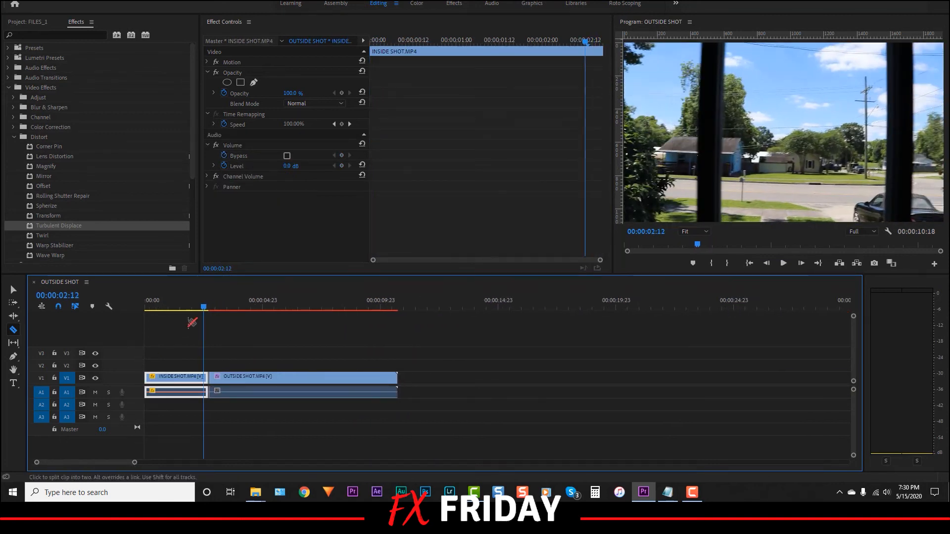
pyautogui.moveTo(203, 307); pyautogui.dragTo(197, 311)
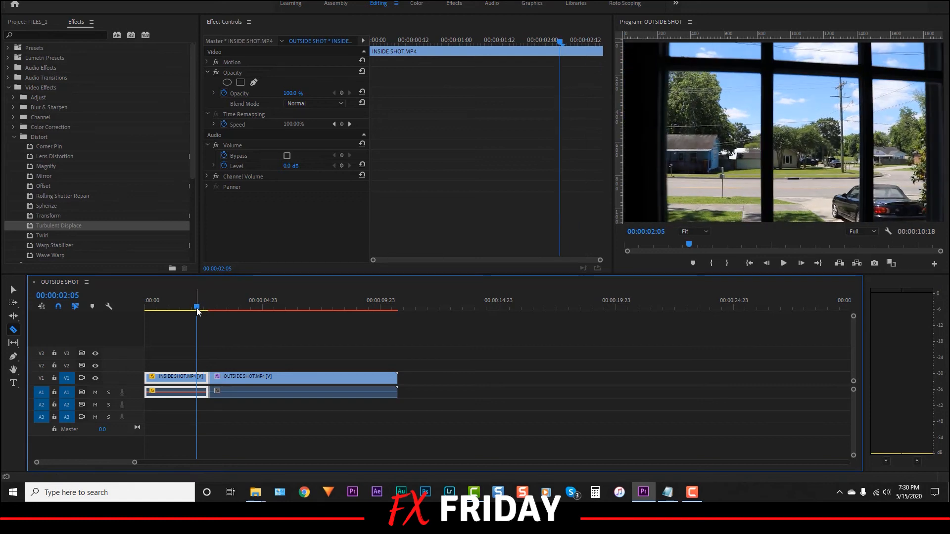
pyautogui.press('space')
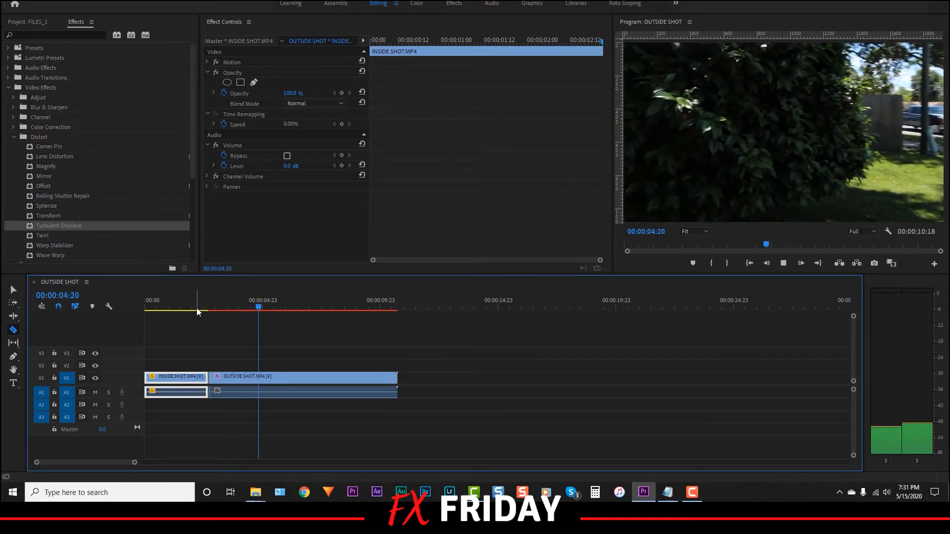
pyautogui.press('space')
# Enlarge the program preview by making the timeline area shorter, and play the sequence from its beginning
pyautogui.moveTo(623, 276); pyautogui.dragTo(623, 330)
pyautogui.moveTo(266, 360); pyautogui.dragTo(138, 367)
pyautogui.press('space')
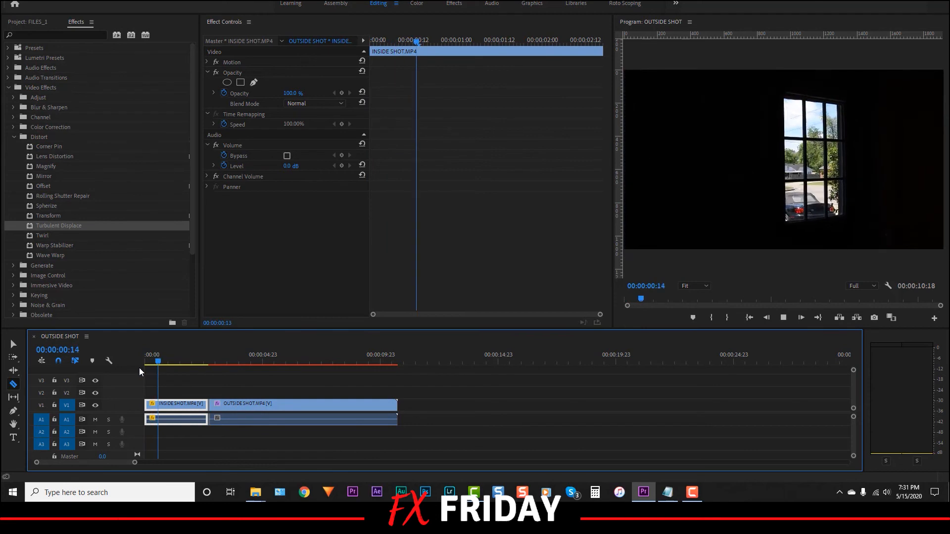